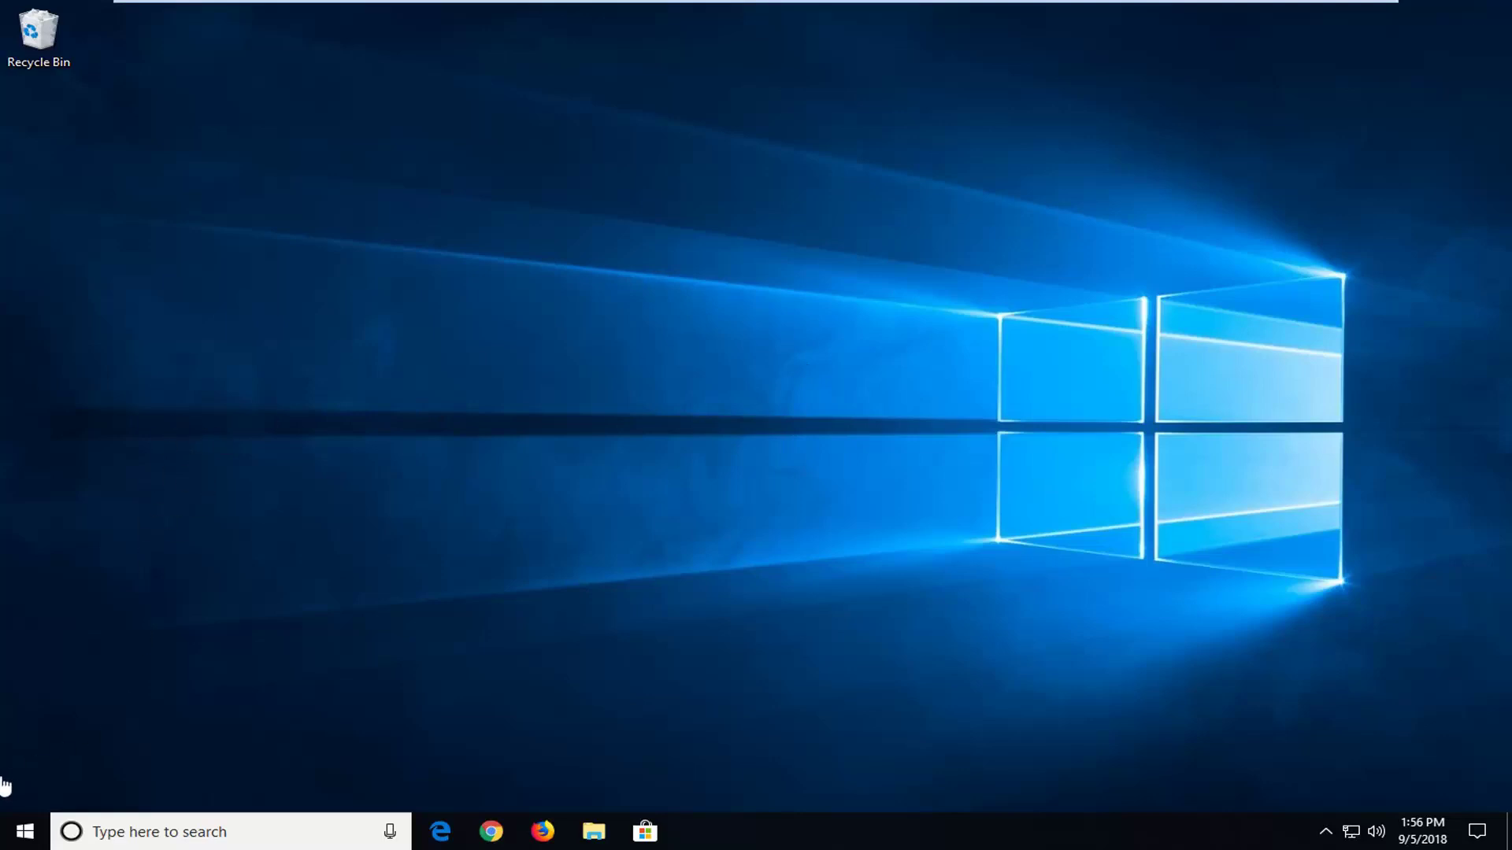
Search Start for 'windows firewall' and open the Windows Defender Firewall Control Panel page
{"action": "left_click", "coordinate": [16, 839]}
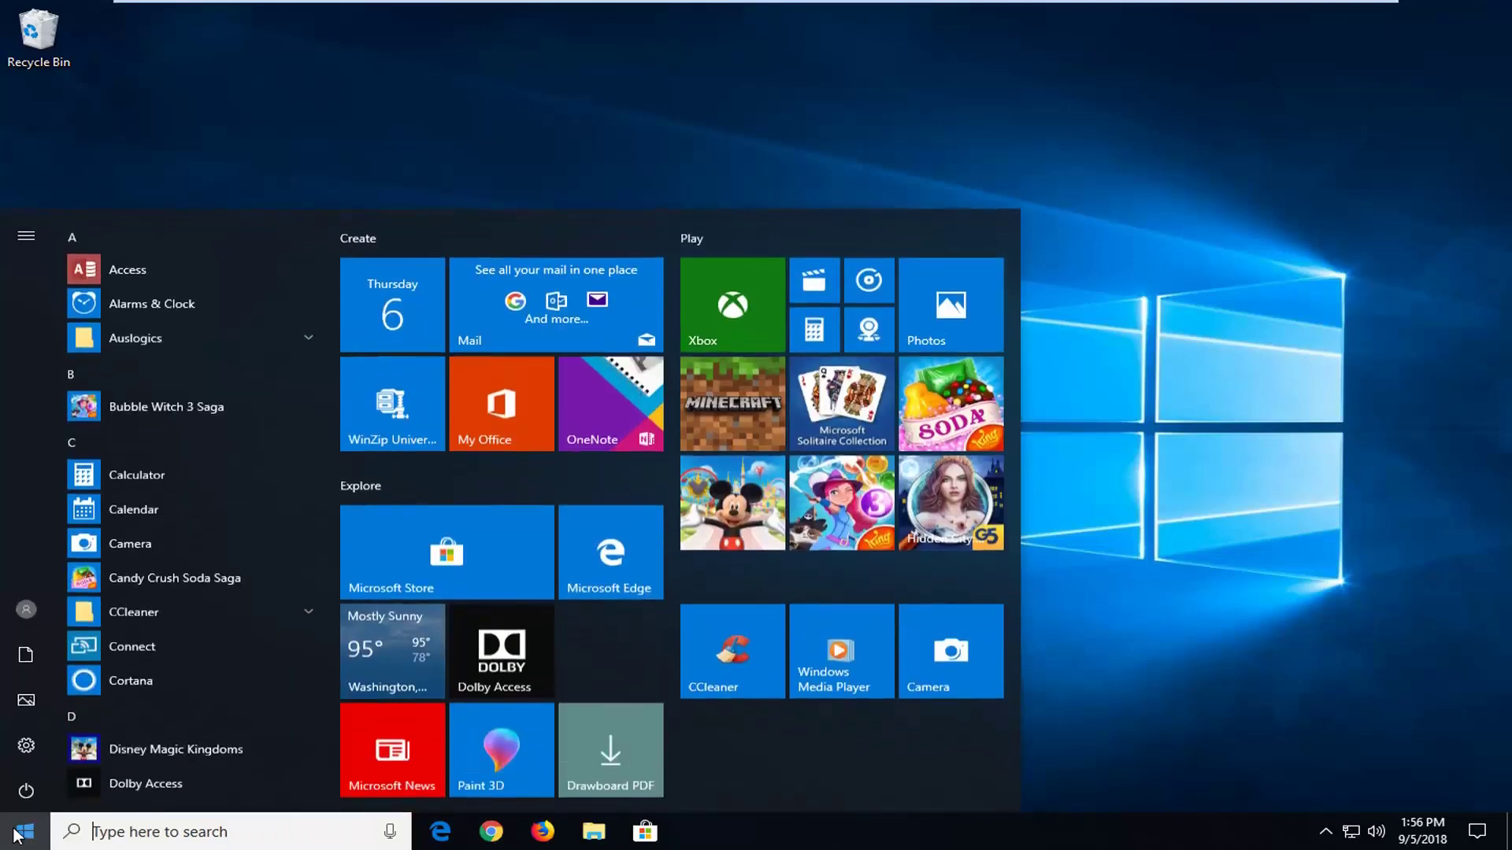
{"action": "type", "text": "windows firewall"}
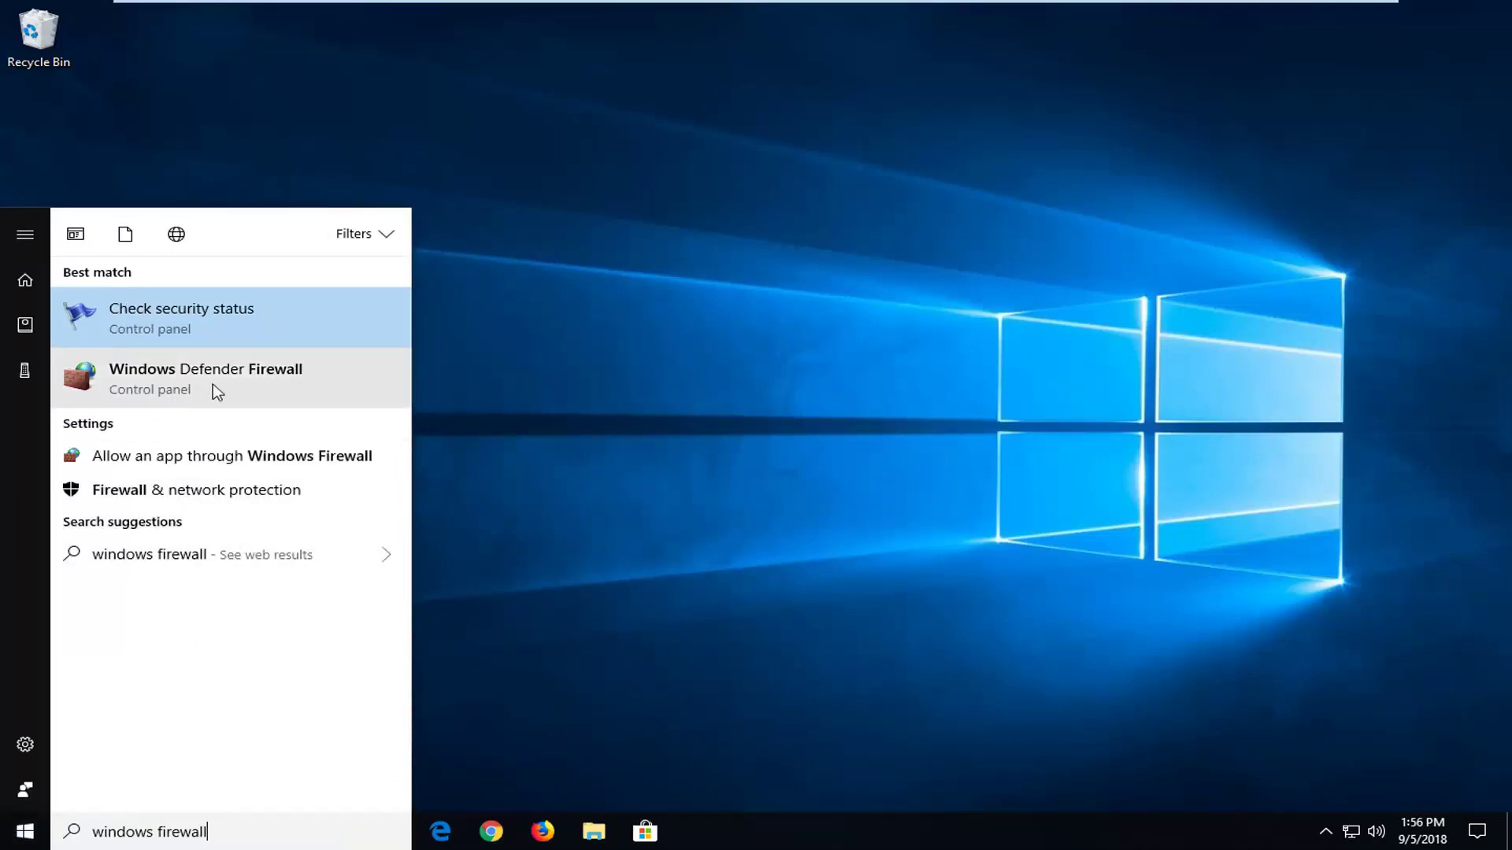
{"action": "left_click", "coordinate": [169, 384]}
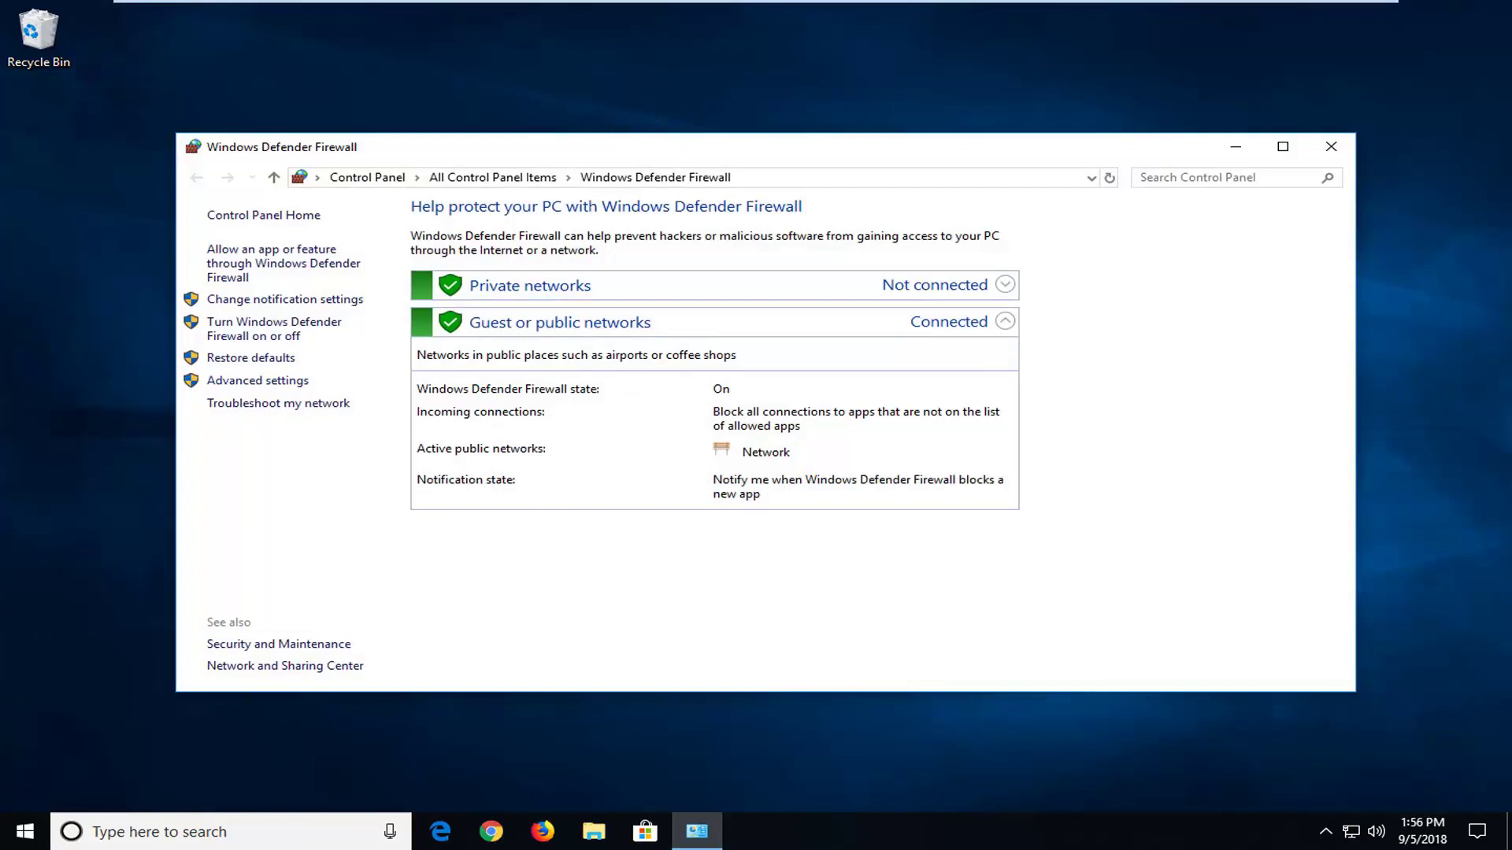
Open Advanced settings and reposition the Advanced Security console window
{"action": "left_click", "coordinate": [252, 385]}
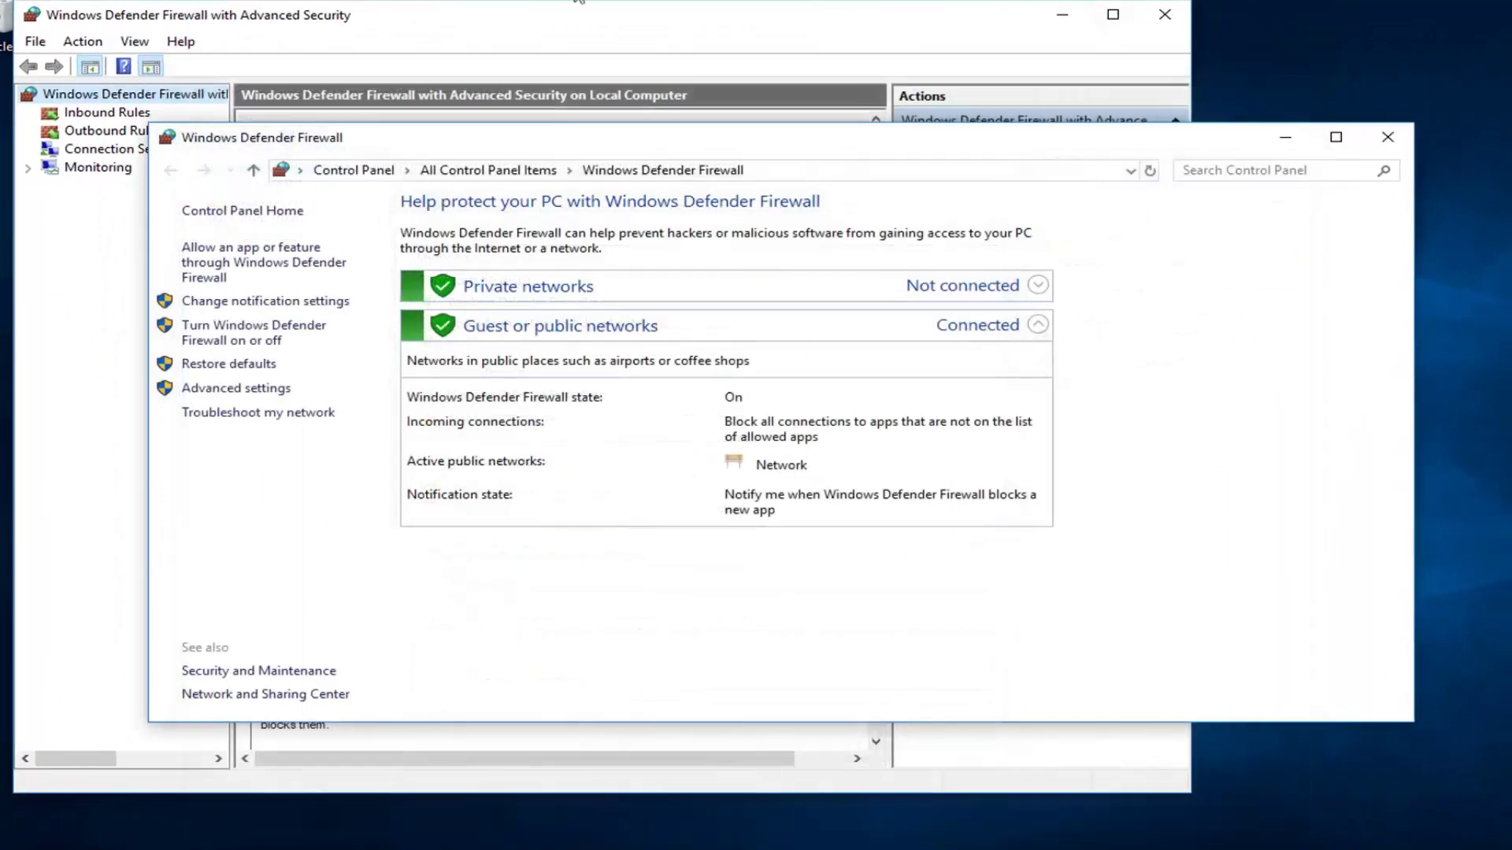
{"action": "left_click", "coordinate": [579, 6]}
{"action": "left_click_drag", "start_coordinate": [554, 27], "coordinate": [746, 37]}
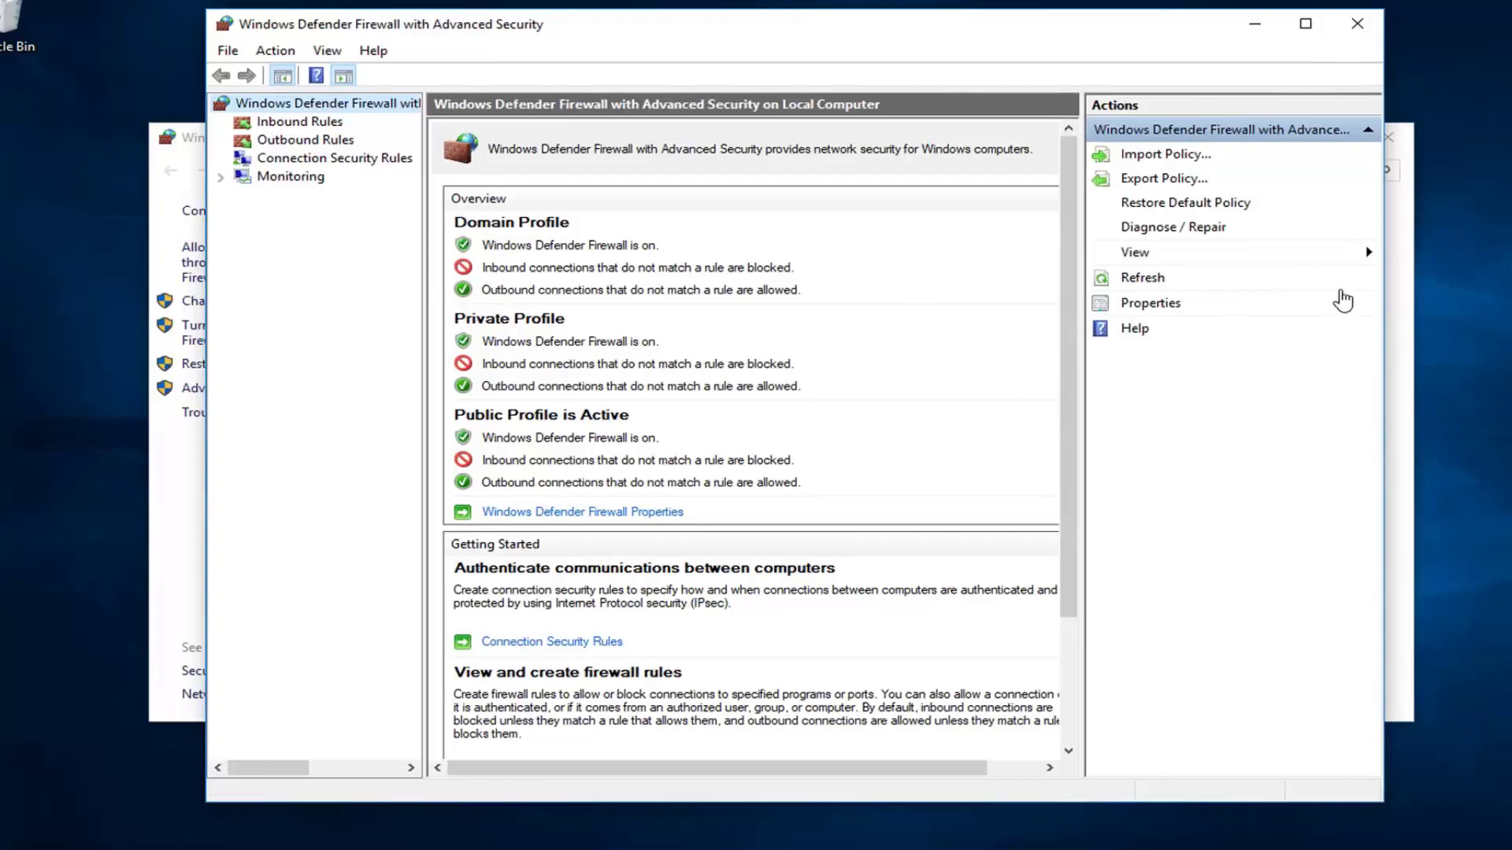
Browse the connection security and outbound rules, ending on the Inbound Rules list
{"action": "left_click", "coordinate": [292, 124]}
{"action": "left_click", "coordinate": [284, 162]}
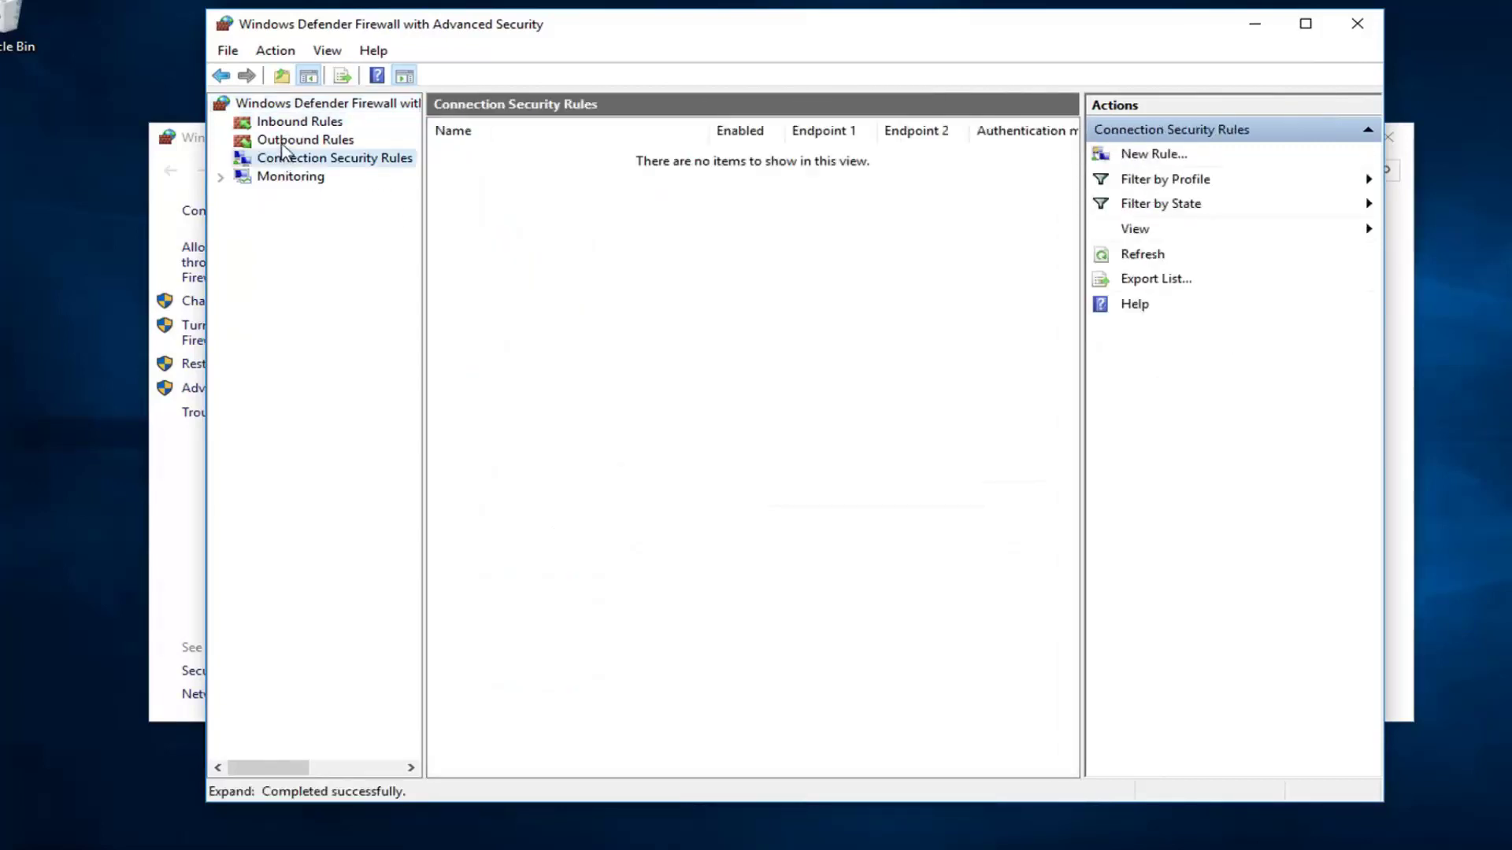
{"action": "left_click", "coordinate": [288, 141]}
{"action": "left_click", "coordinate": [288, 123]}
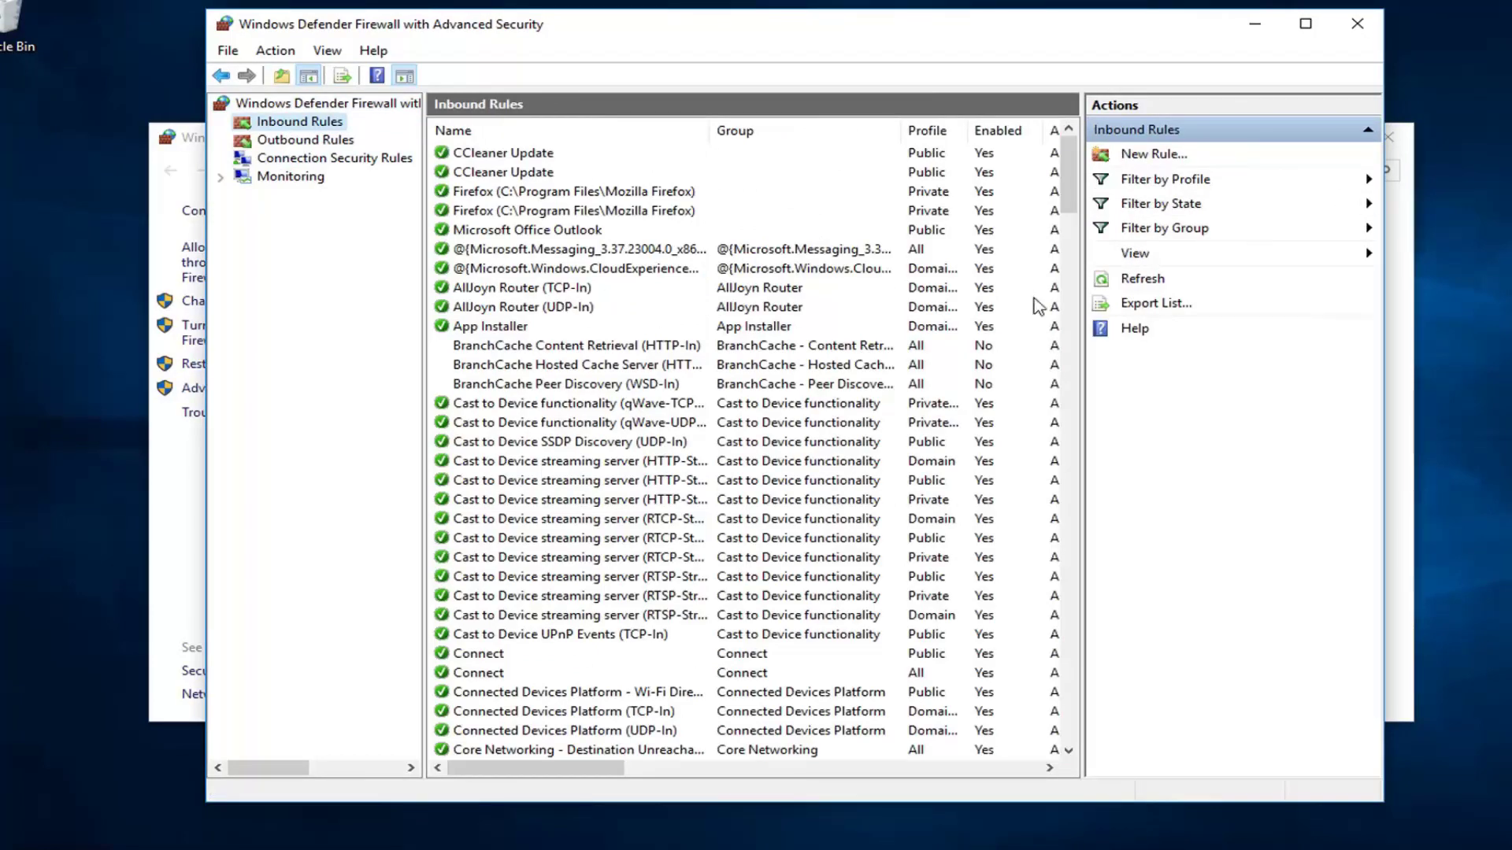
Create a new Port-type inbound rule using TCP on specific local port 80
{"action": "left_click", "coordinate": [1136, 157]}
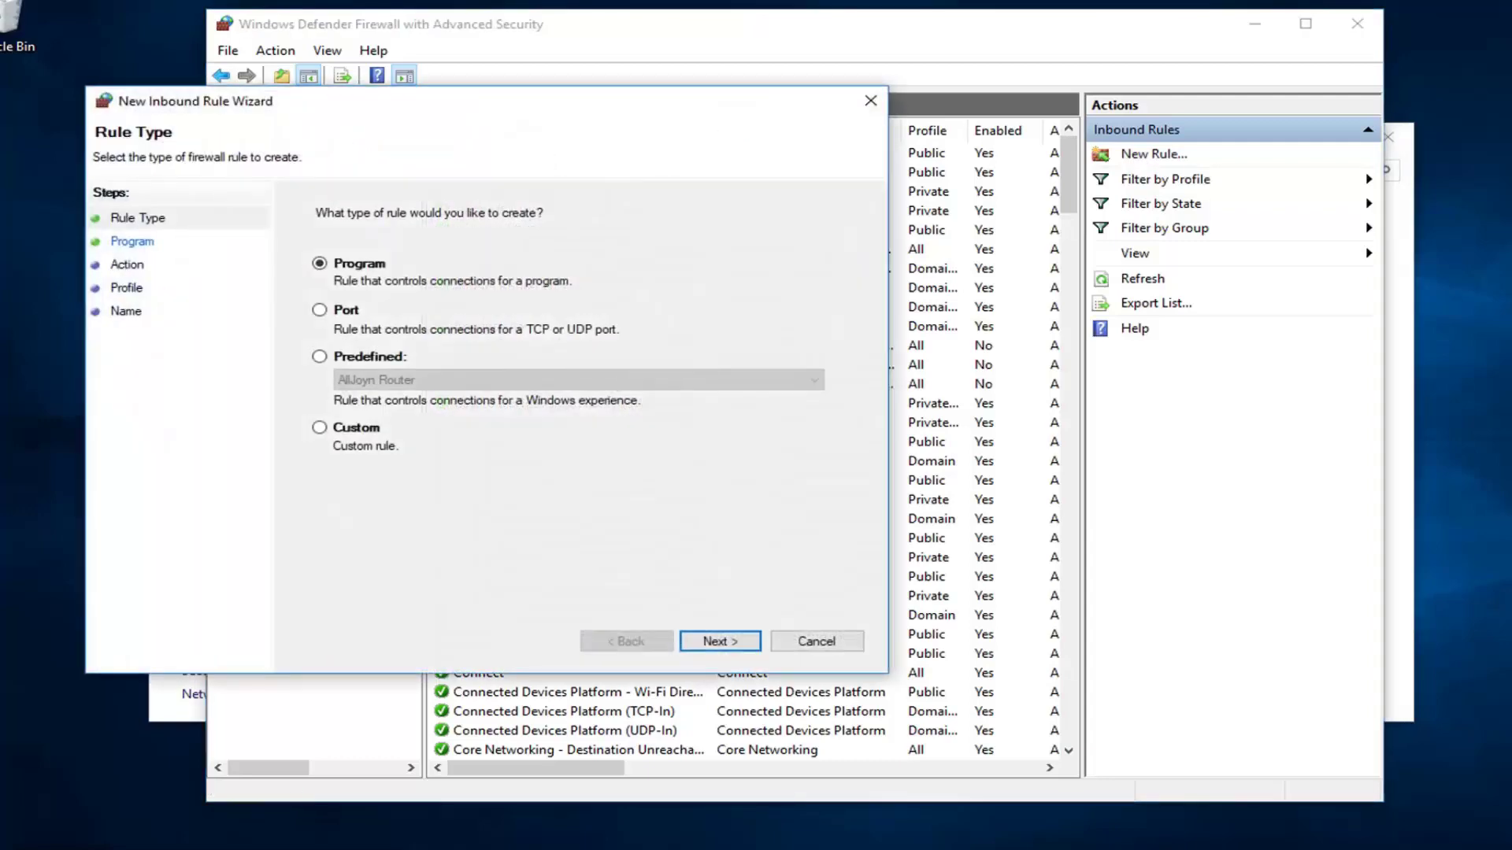
{"action": "left_click_drag", "start_coordinate": [472, 111], "coordinate": [748, 94]}
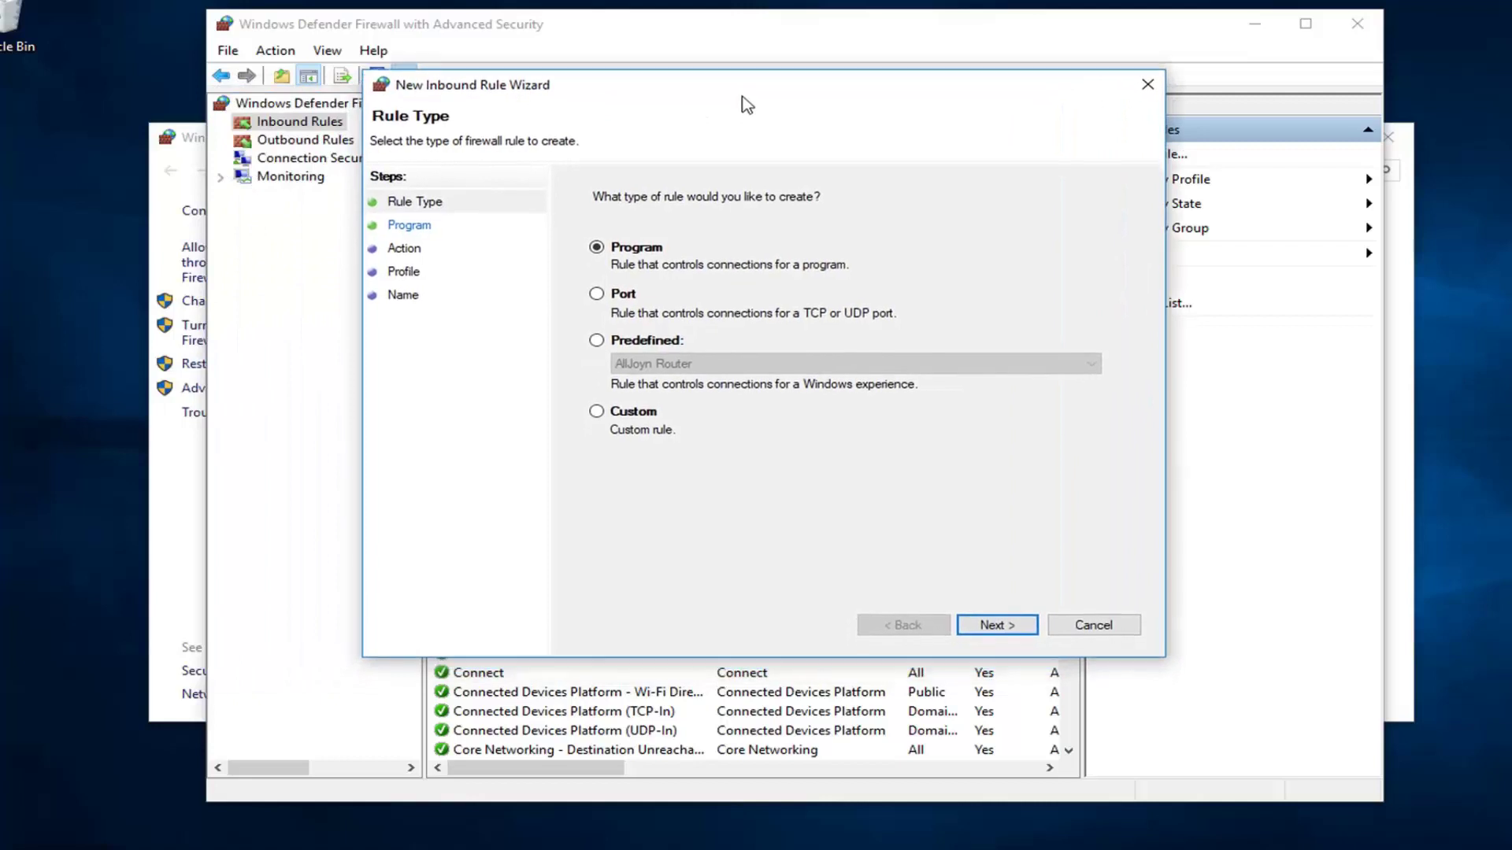
{"action": "left_click", "coordinate": [620, 293]}
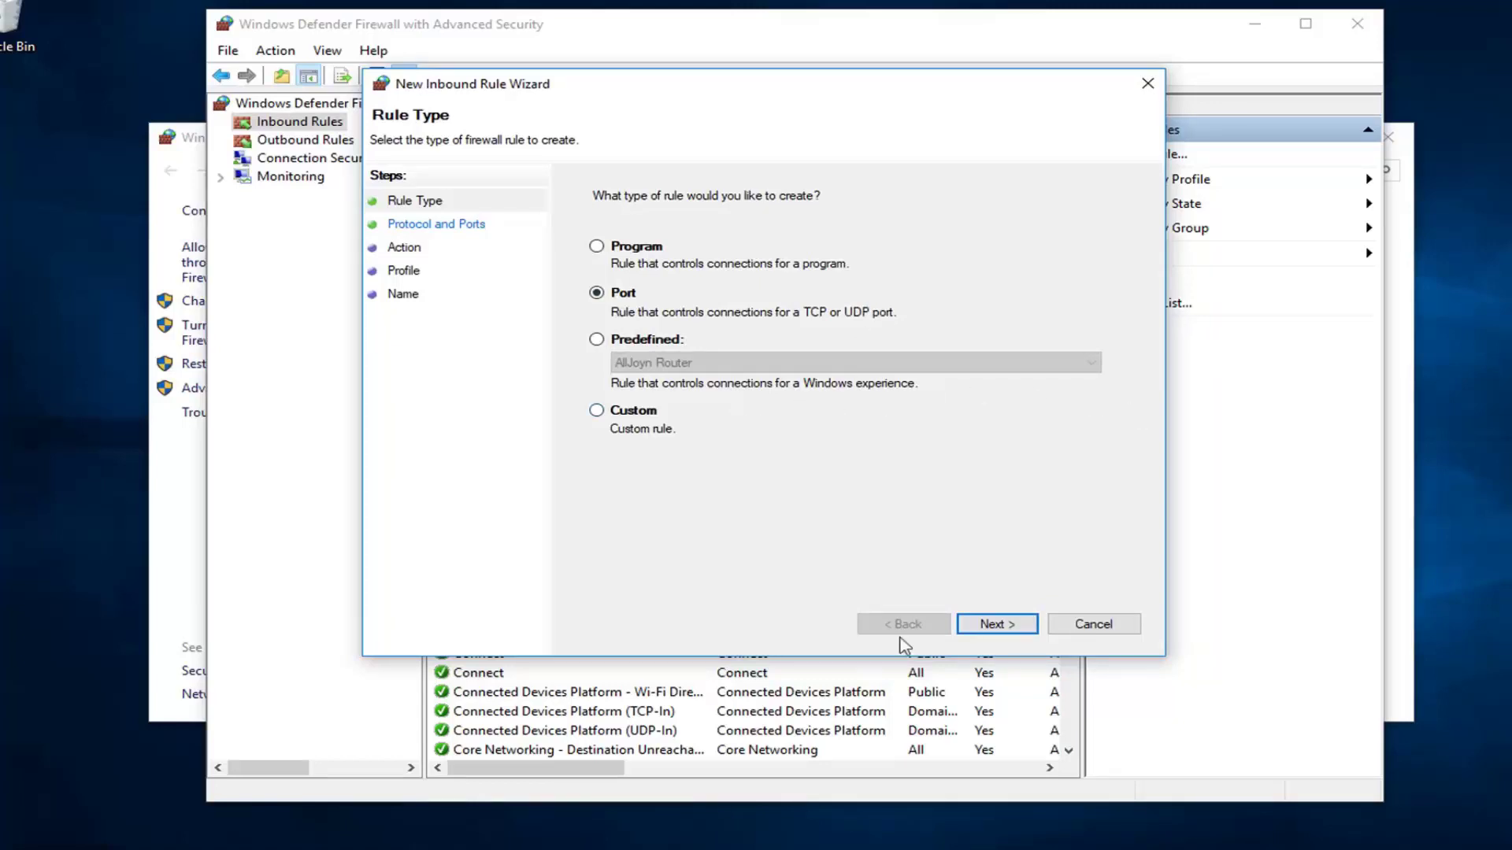
{"action": "left_click", "coordinate": [1020, 628]}
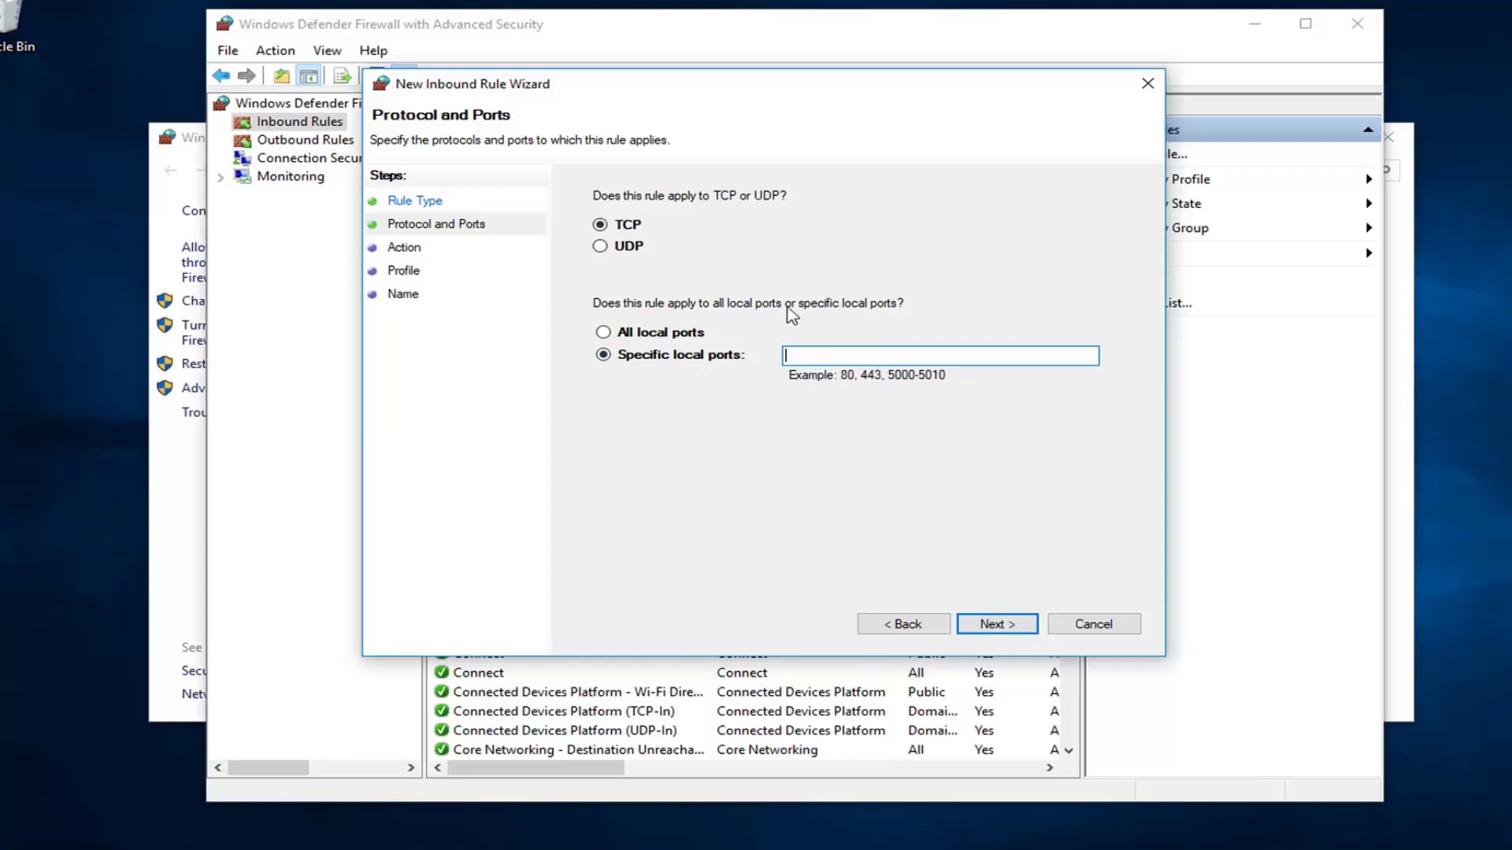
{"action": "type", "text": "80"}
Set the rule to Block the connection on the Domain, Private and Public profiles
{"action": "left_click", "coordinate": [988, 626]}
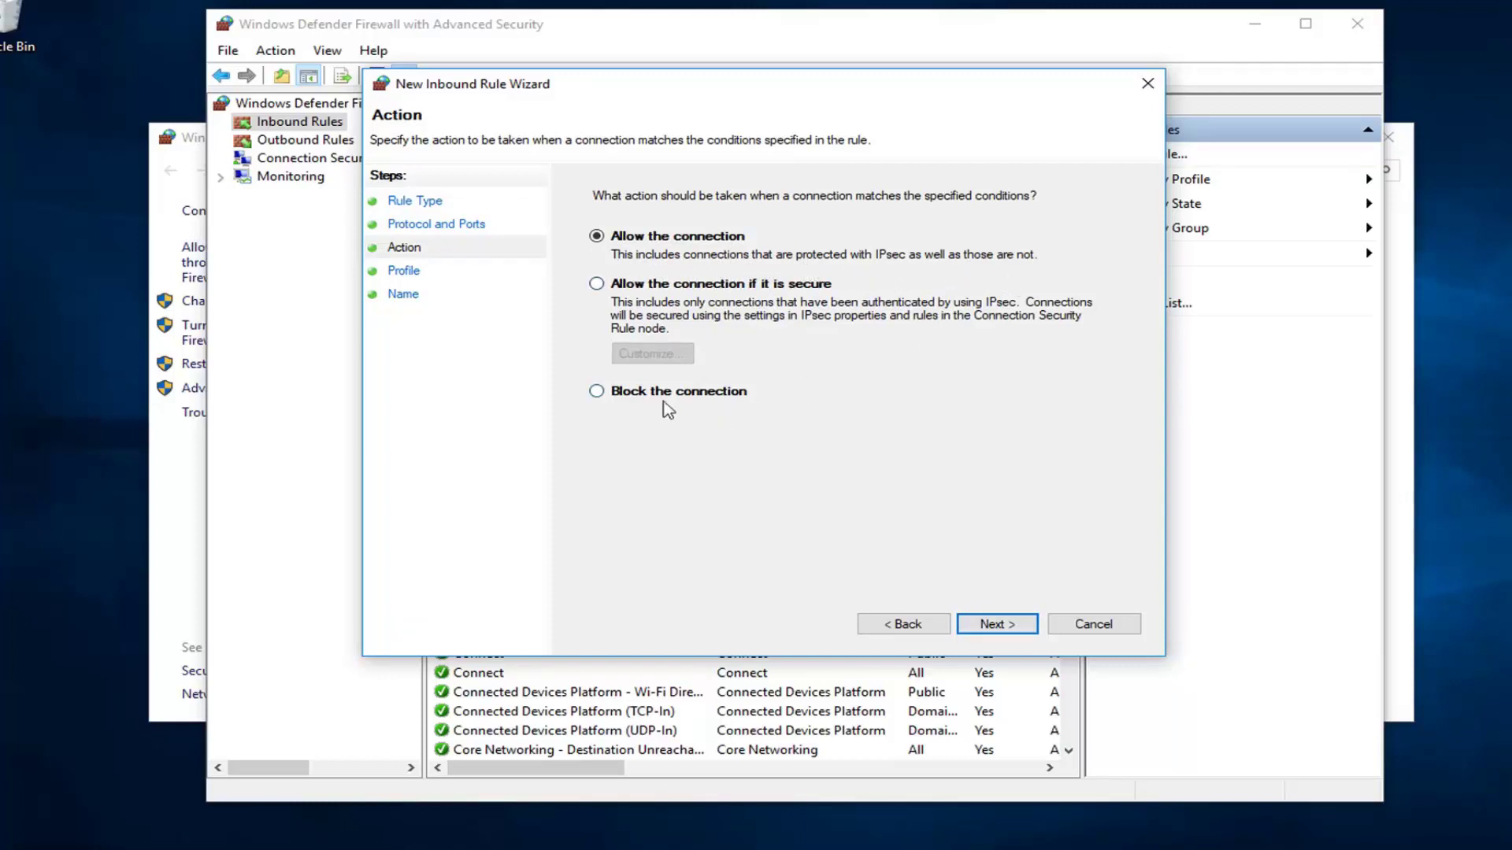
{"action": "left_click", "coordinate": [596, 393]}
{"action": "left_click", "coordinate": [996, 624]}
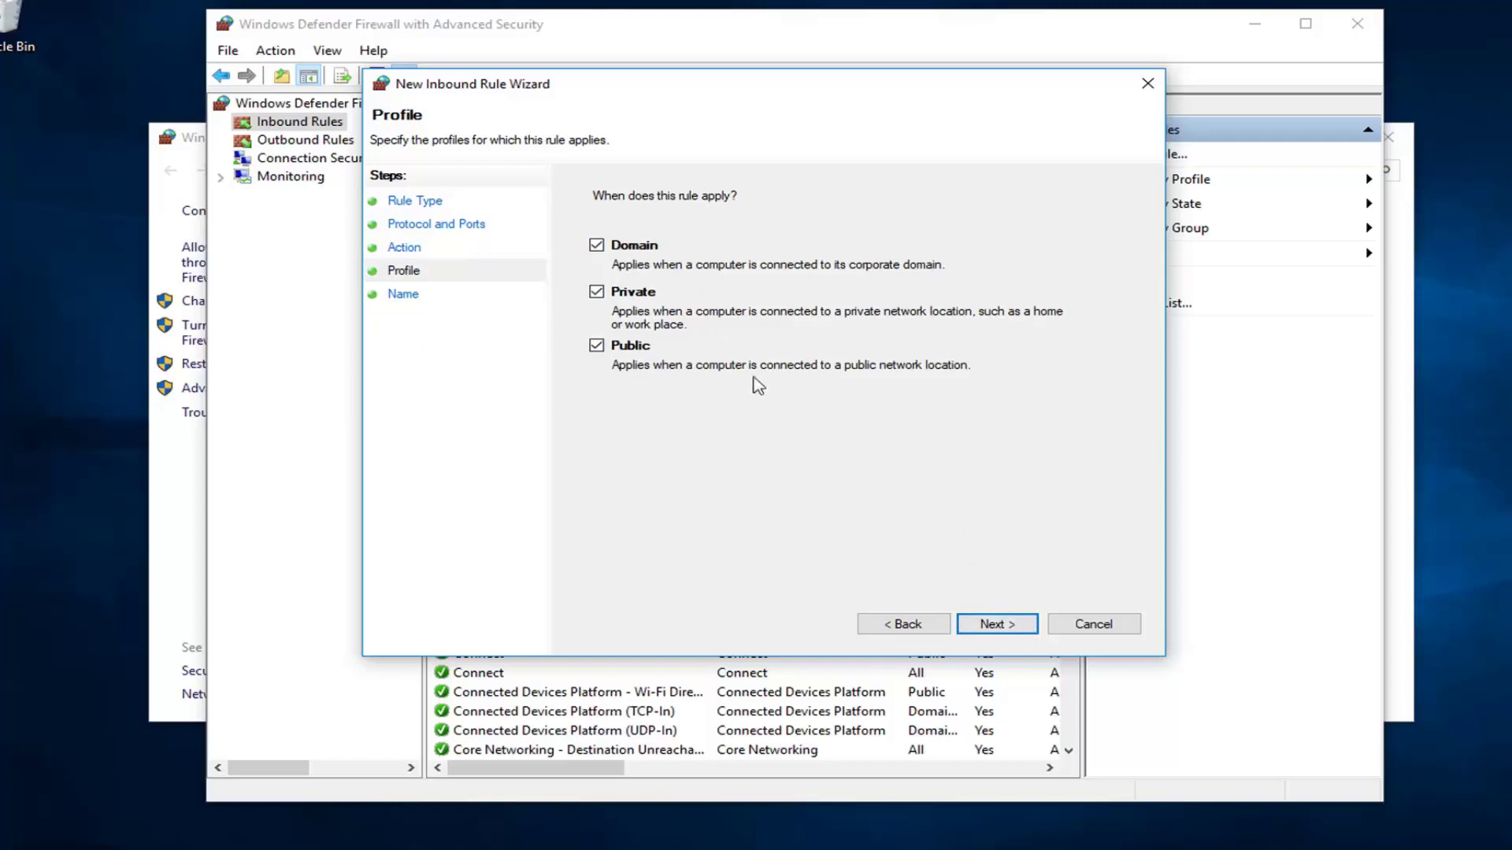
{"action": "left_click", "coordinate": [996, 624]}
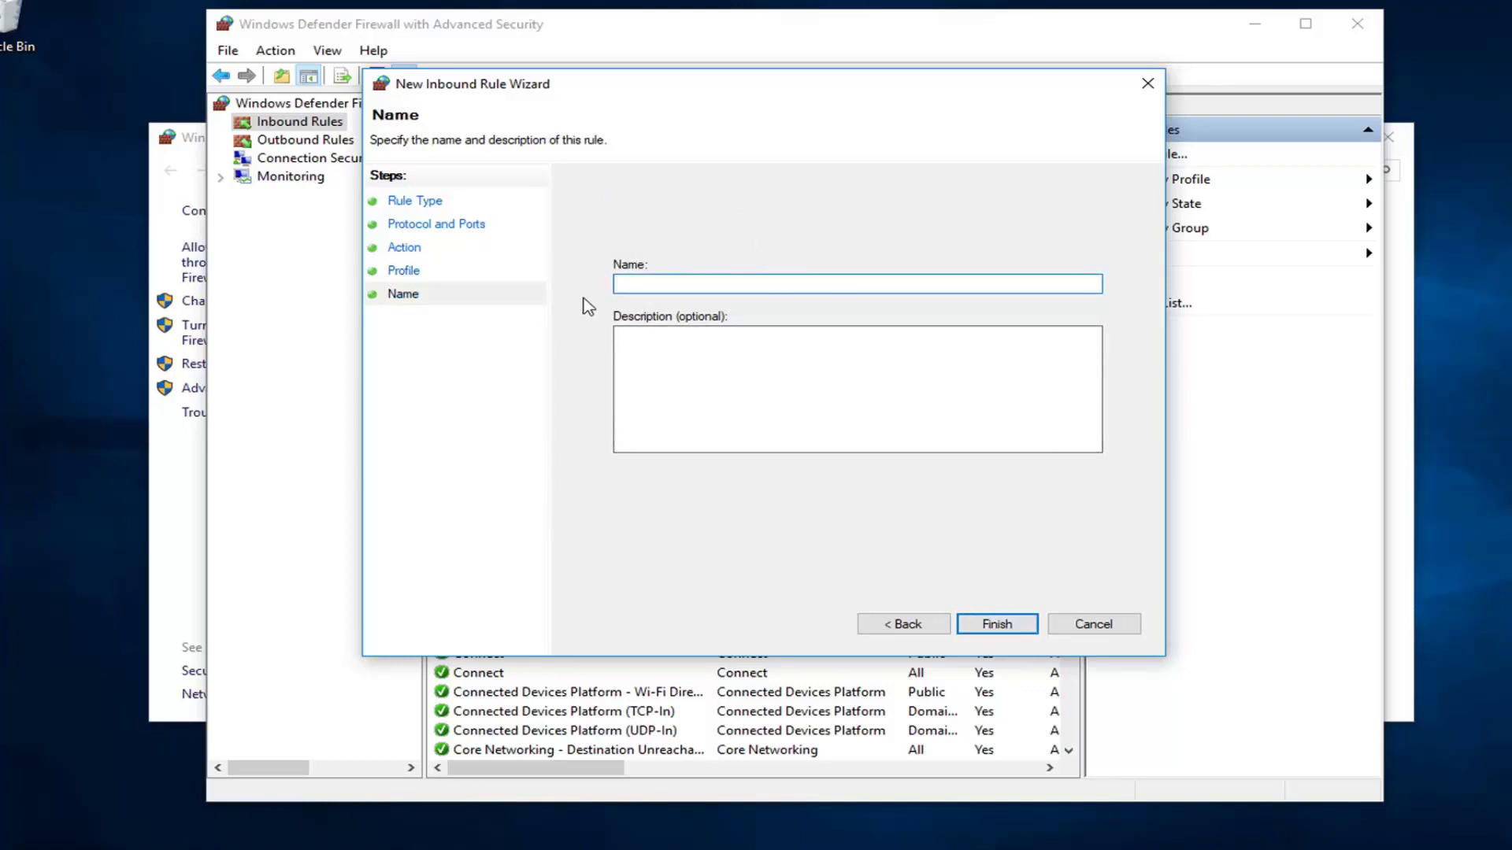
Name the rule 'Blocking Whatever' and finish the wizard
{"action": "type", "text": "Blocking Whatever"}
{"action": "left_click", "coordinate": [618, 335]}
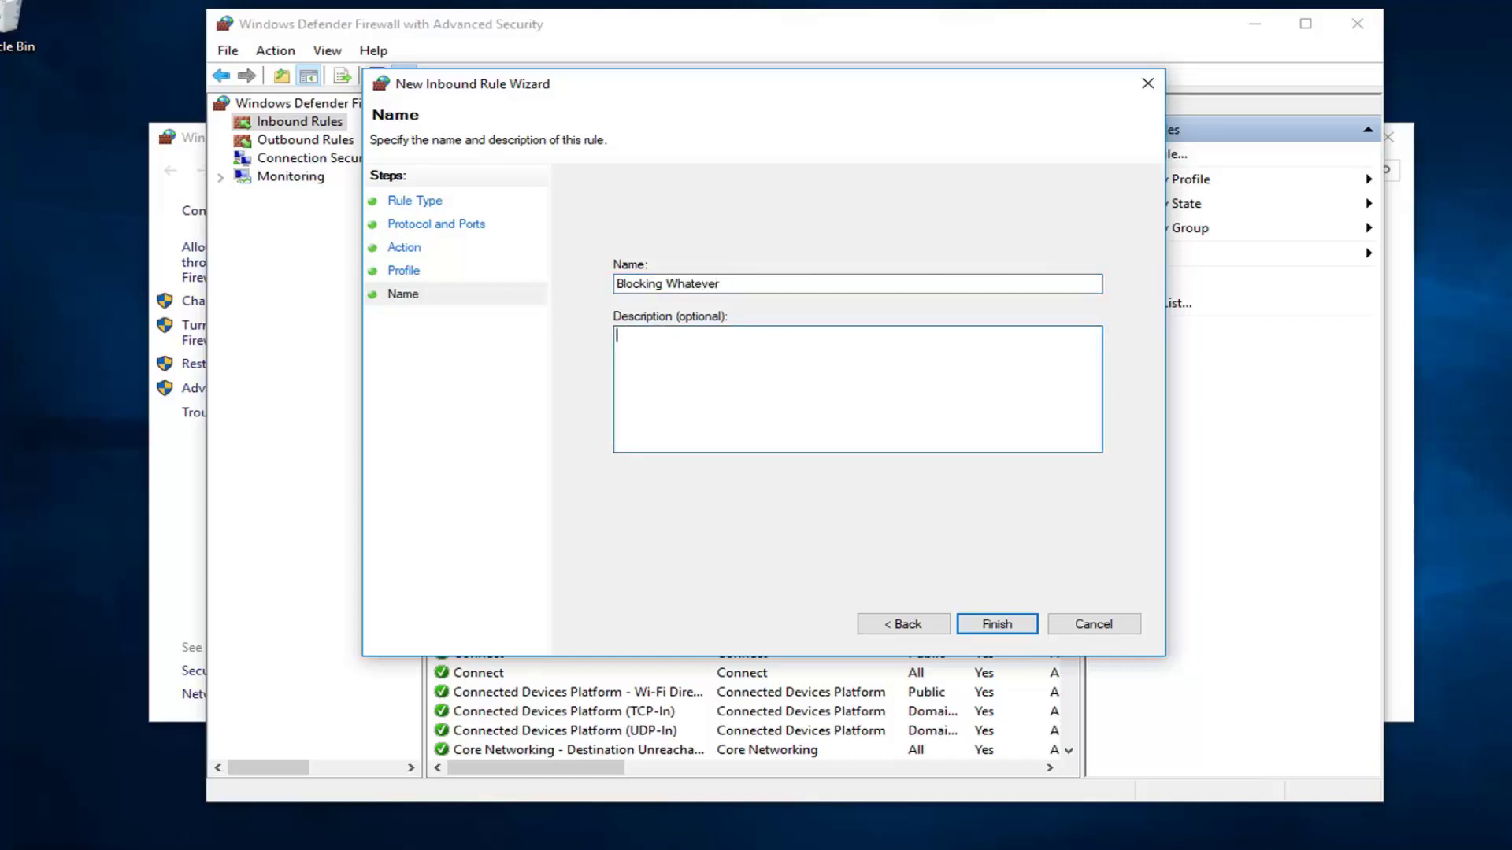
{"action": "left_click", "coordinate": [997, 625]}
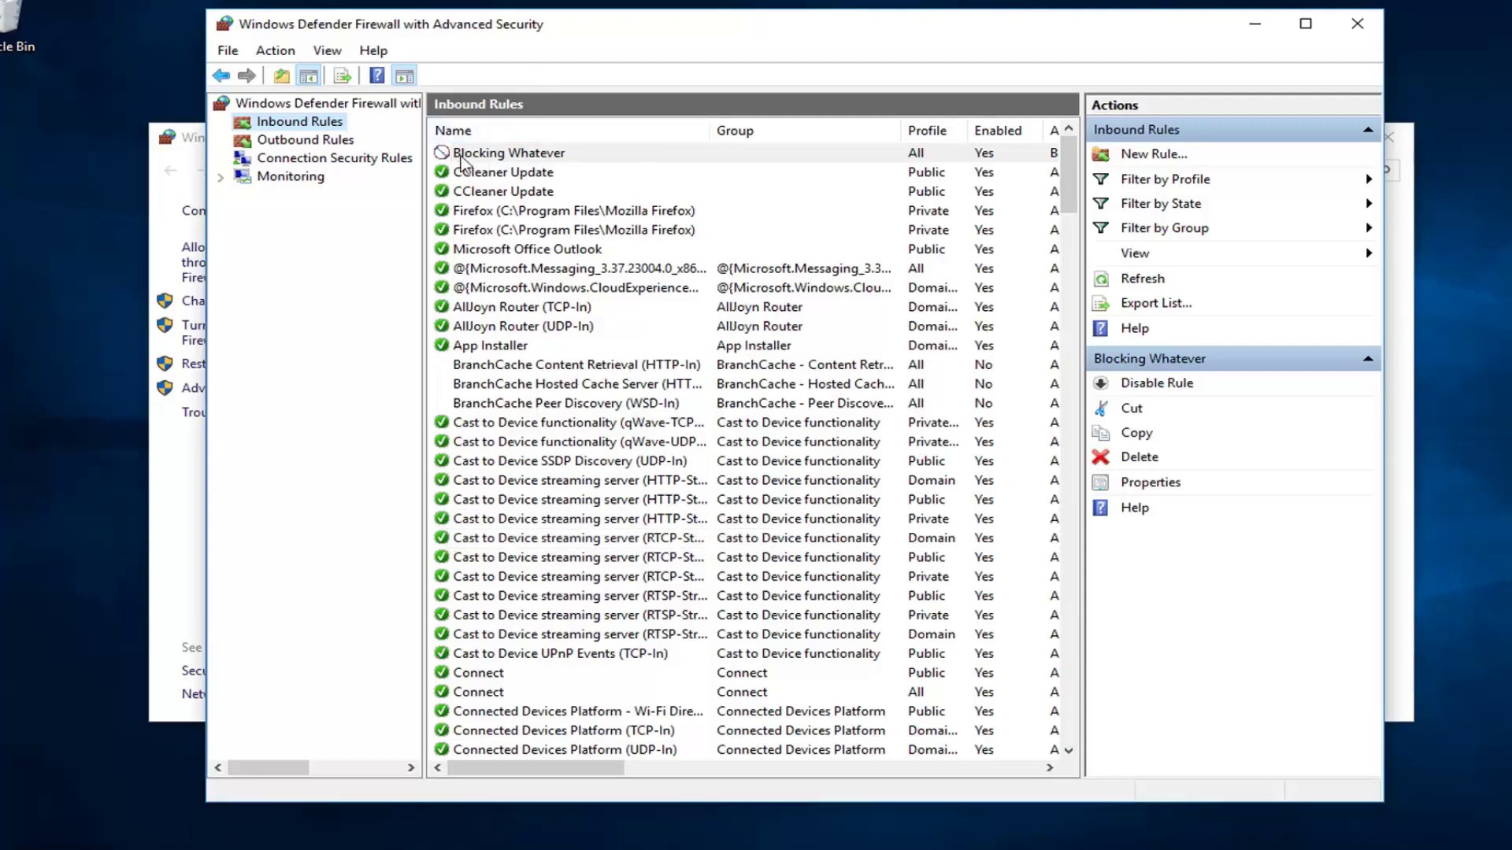
{"action": "left_click", "coordinate": [508, 155]}
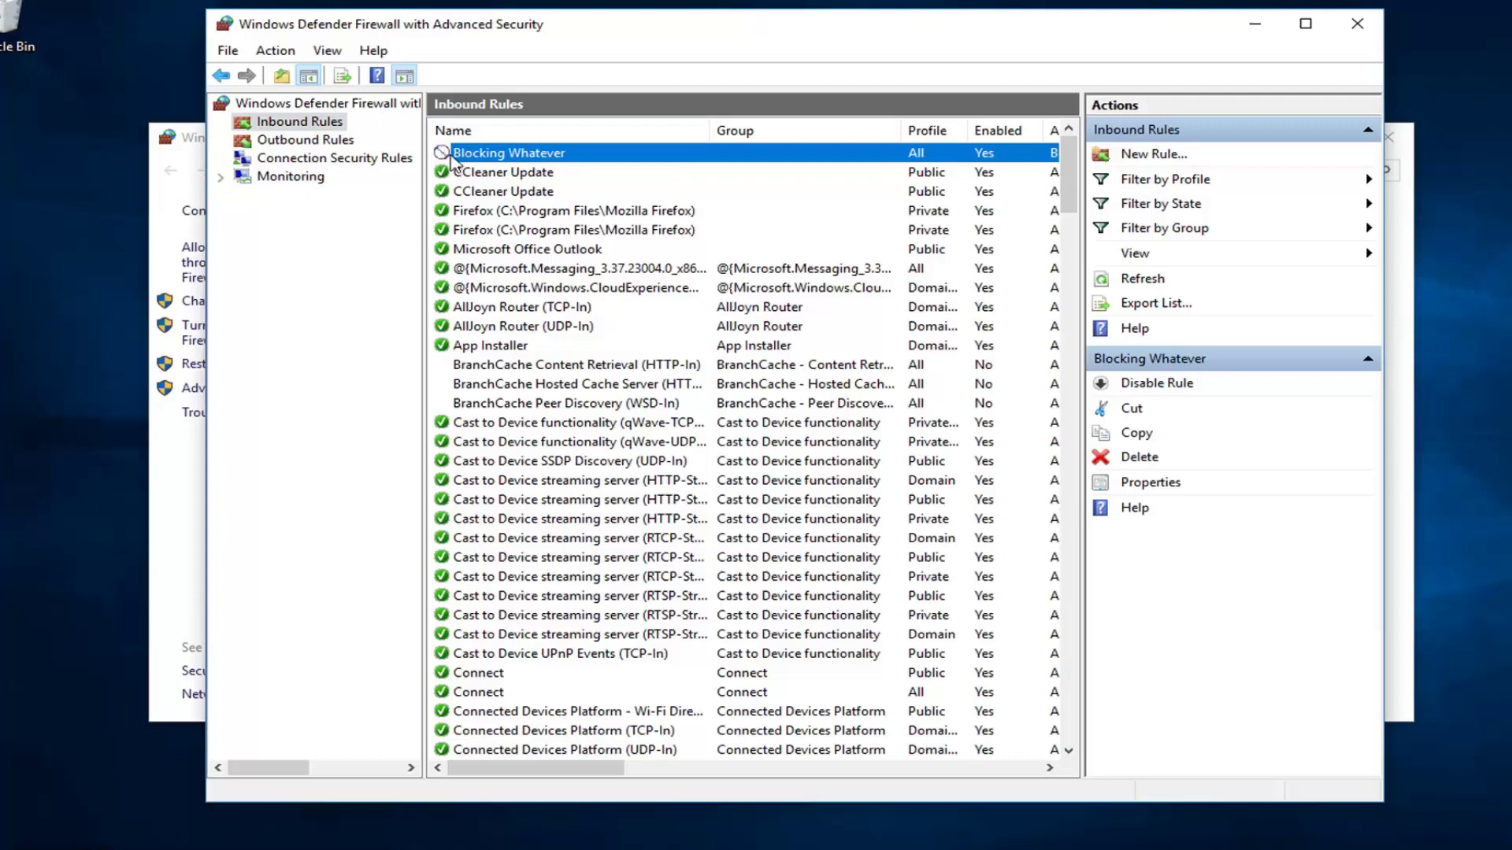
{"action": "double_click", "coordinate": [532, 156]}
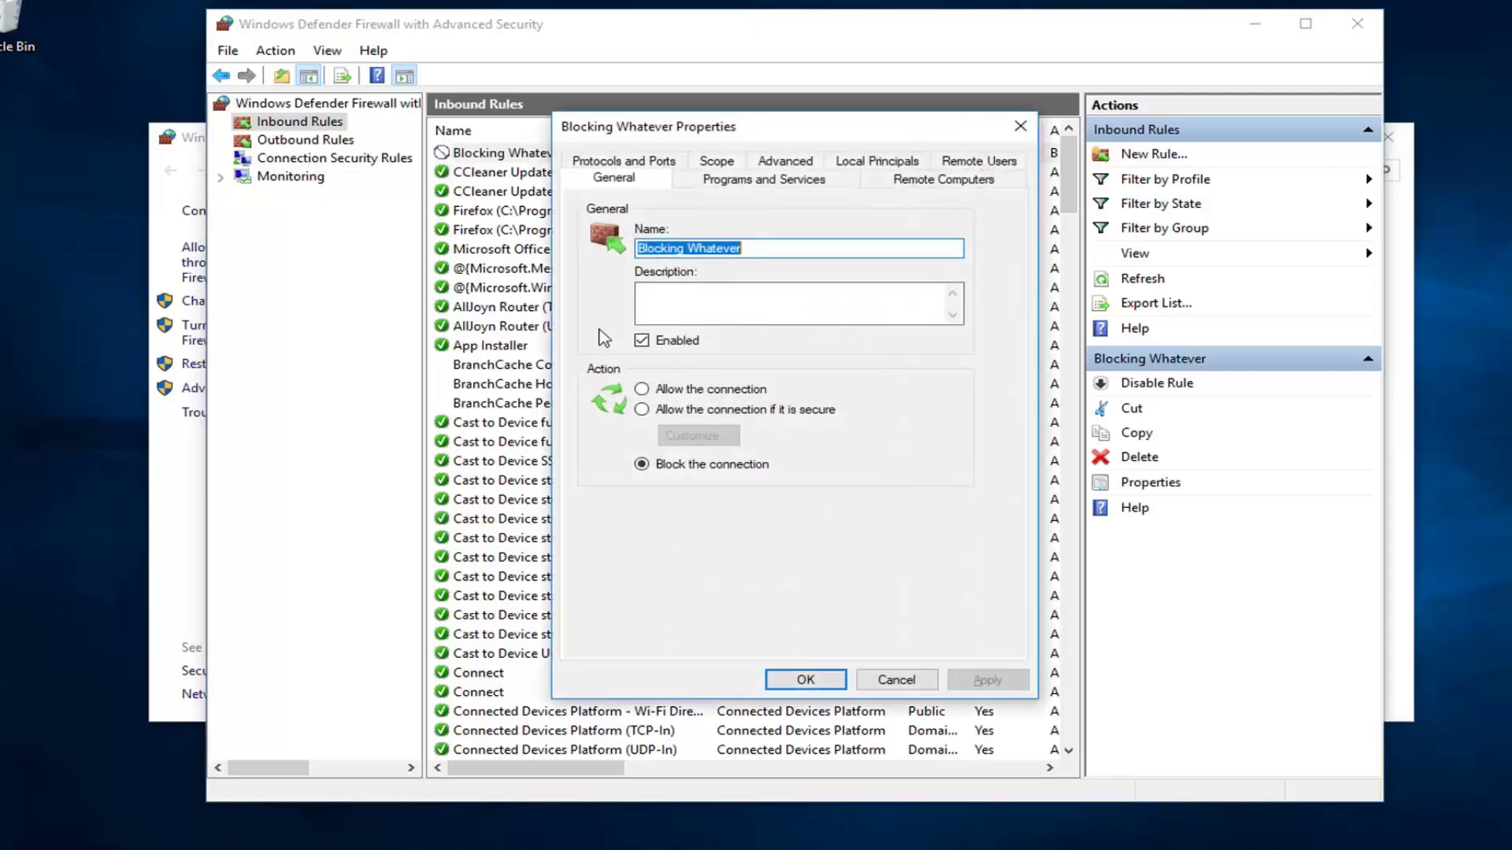
{"action": "left_click", "coordinate": [644, 390]}
{"action": "left_click", "coordinate": [679, 467]}
{"action": "left_click", "coordinate": [752, 180]}
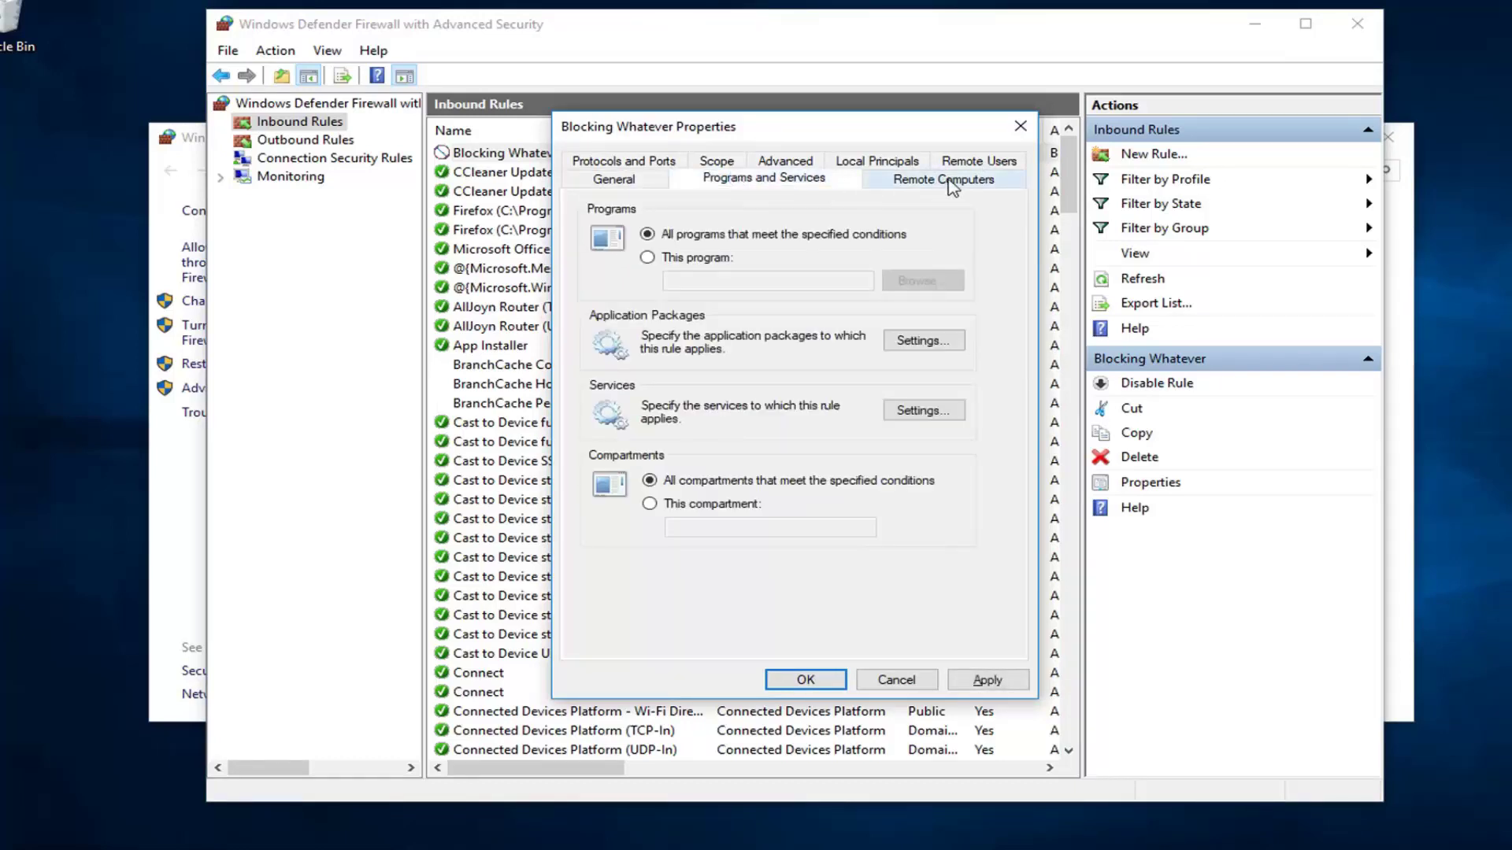
{"action": "left_click", "coordinate": [1020, 126]}
Check the Blocking Whatever rule's context menu without changing it, then close the Advanced Security console
{"action": "right_click", "coordinate": [580, 156]}
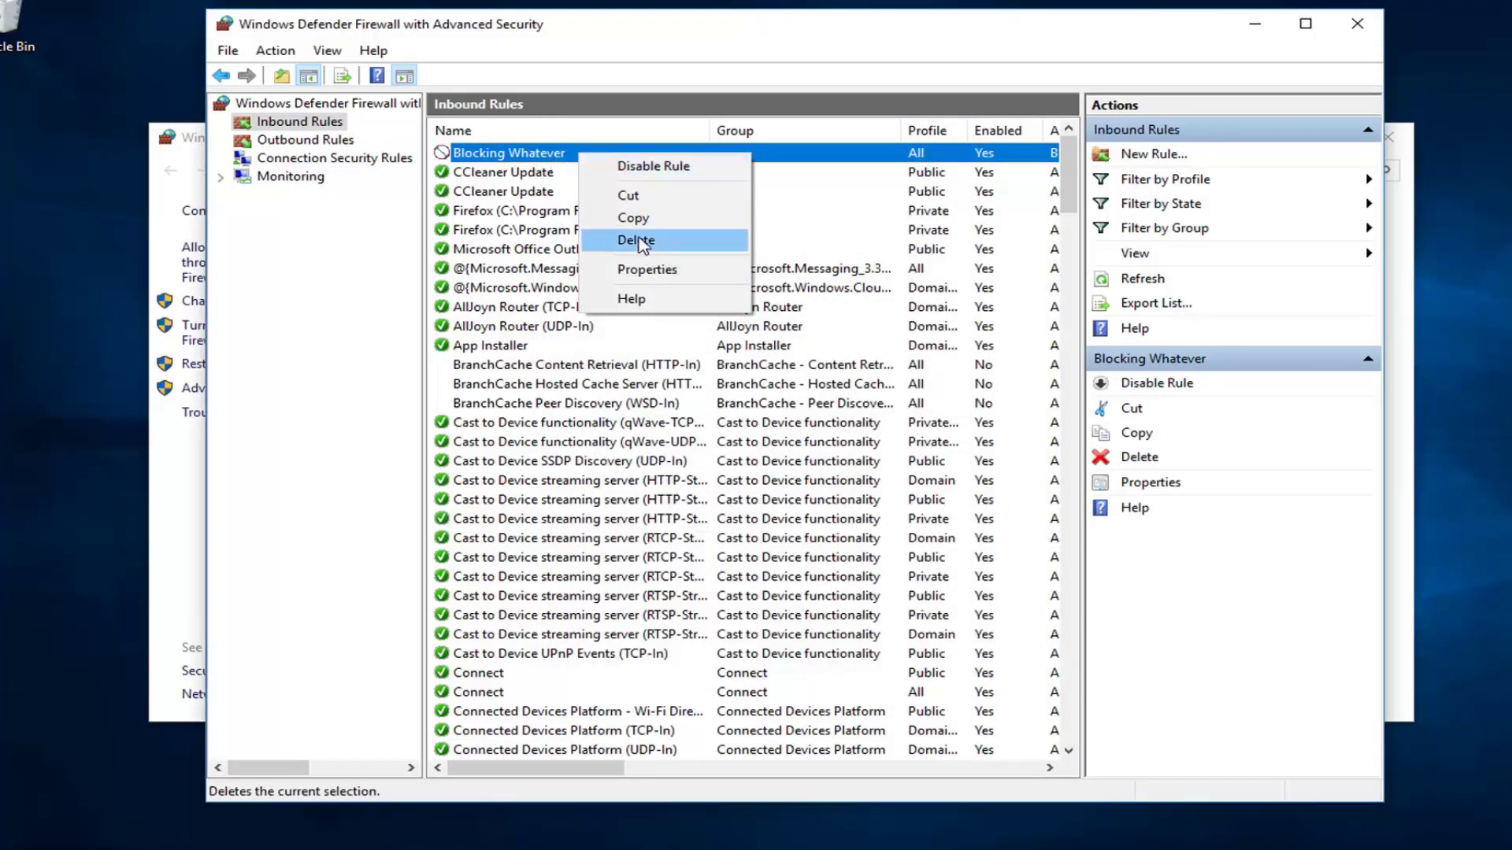
{"action": "left_click", "coordinate": [518, 250]}
{"action": "scroll", "coordinate": [521, 276], "scroll_direction": "down", "scroll_amount": 16}
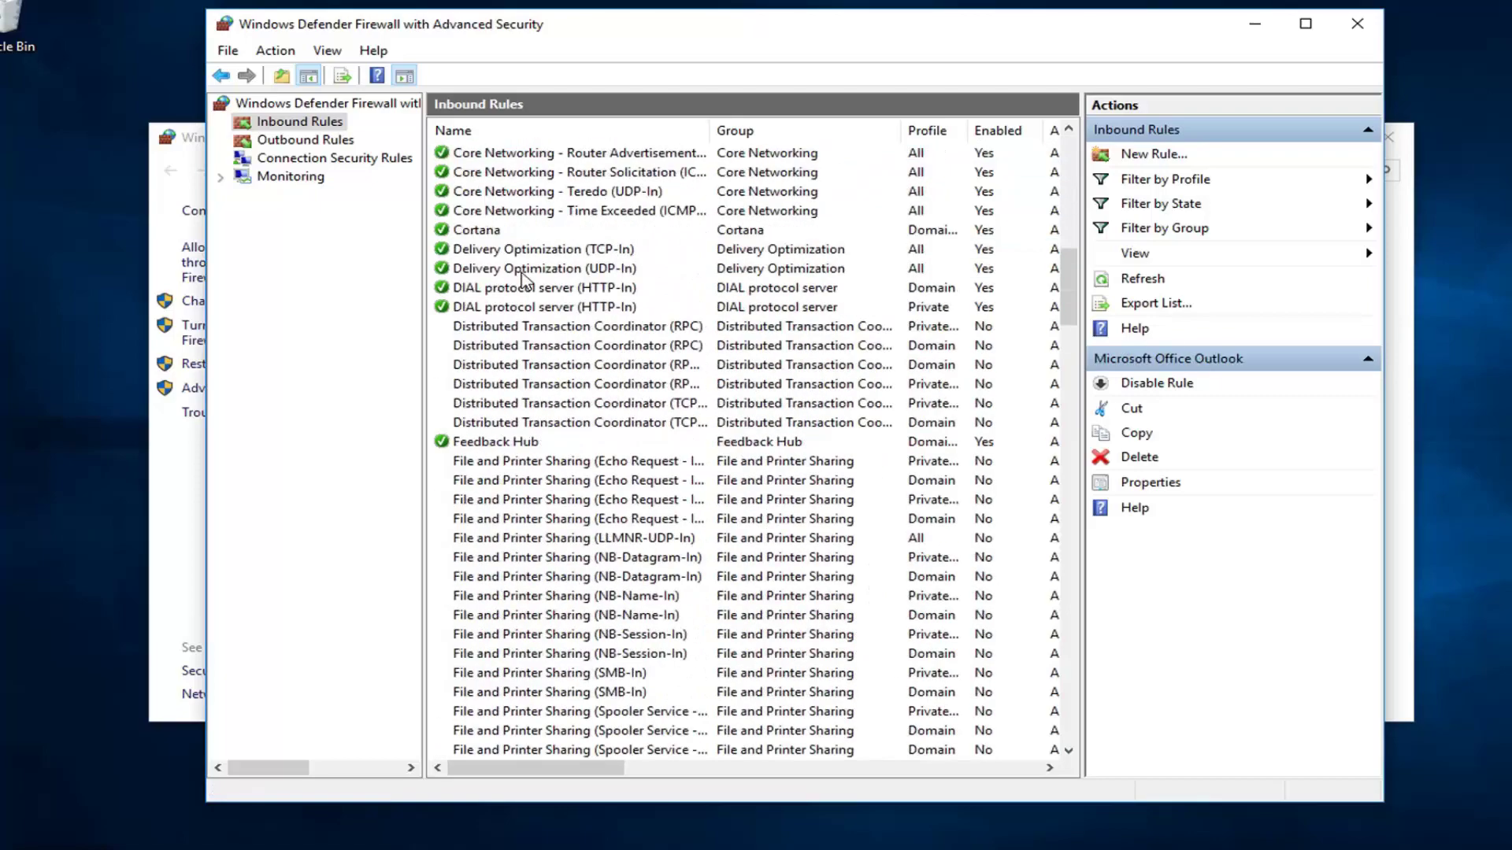
{"action": "scroll", "coordinate": [526, 282], "scroll_direction": "up", "scroll_amount": 9}
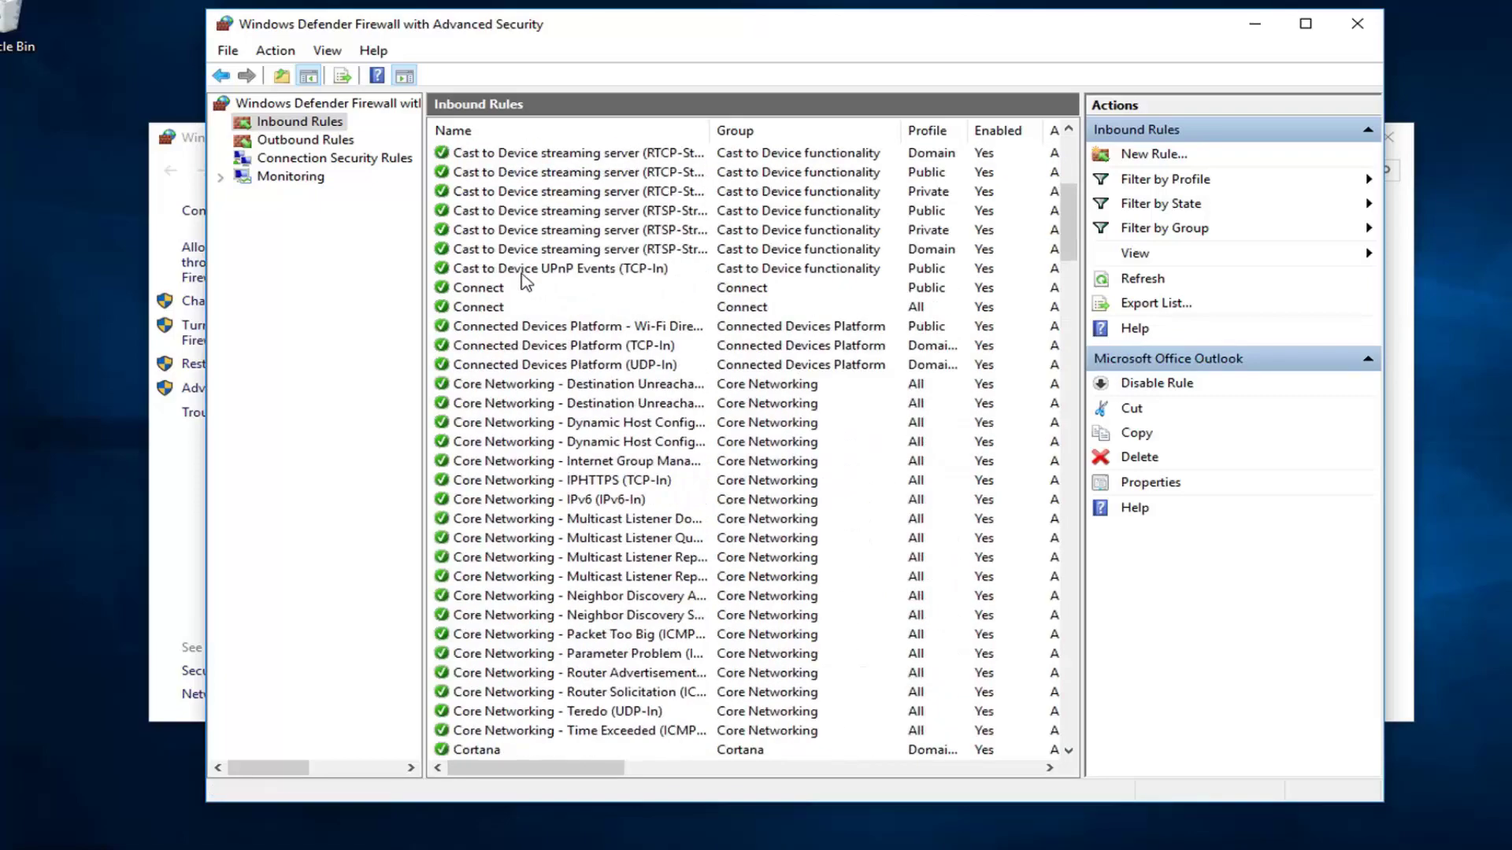
{"action": "scroll", "coordinate": [526, 282], "scroll_direction": "up", "scroll_amount": 7}
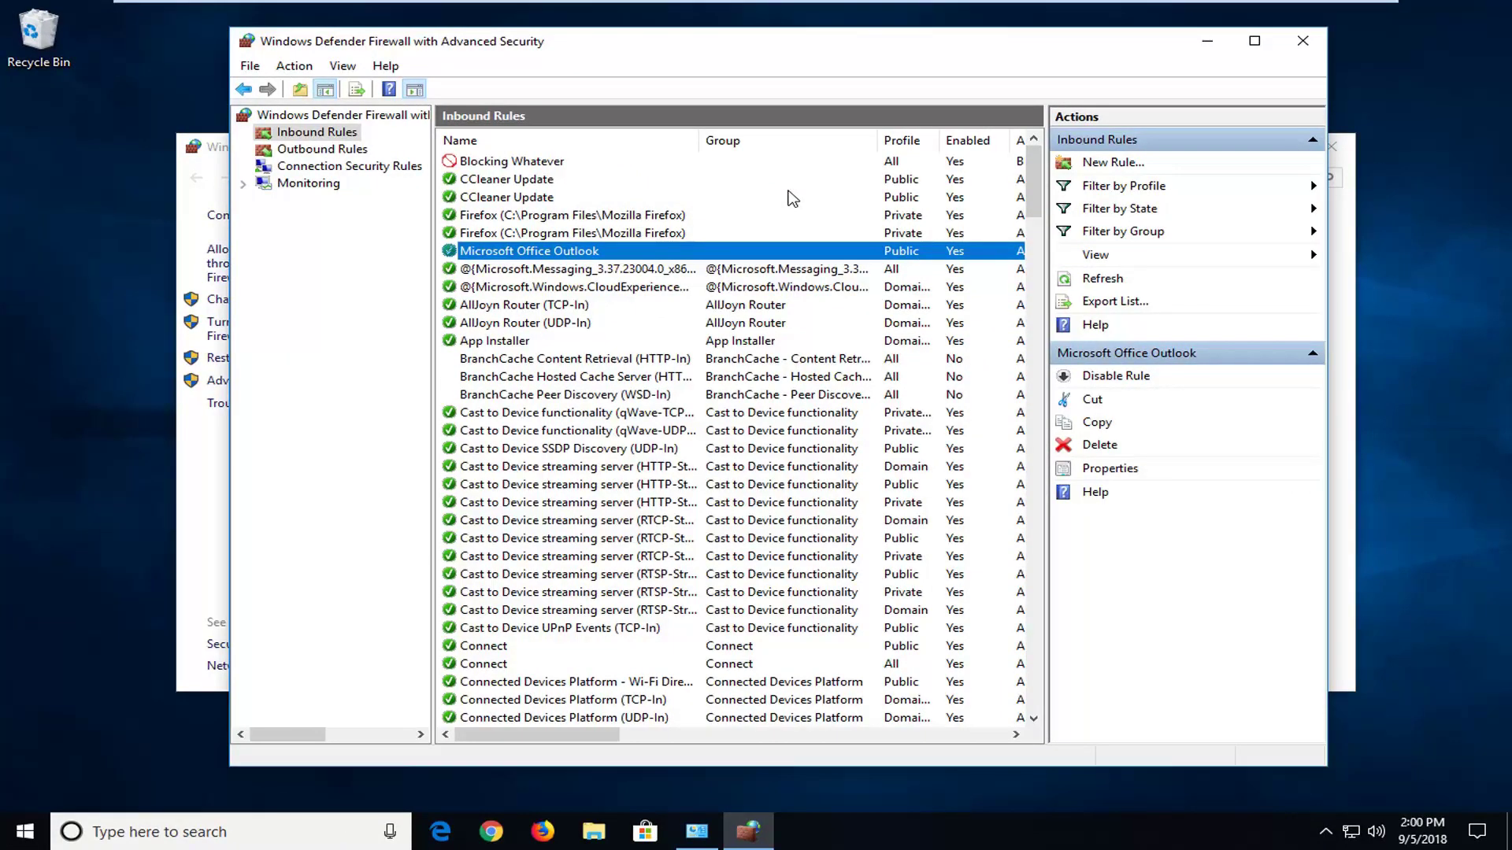
{"action": "left_click", "coordinate": [1303, 43]}
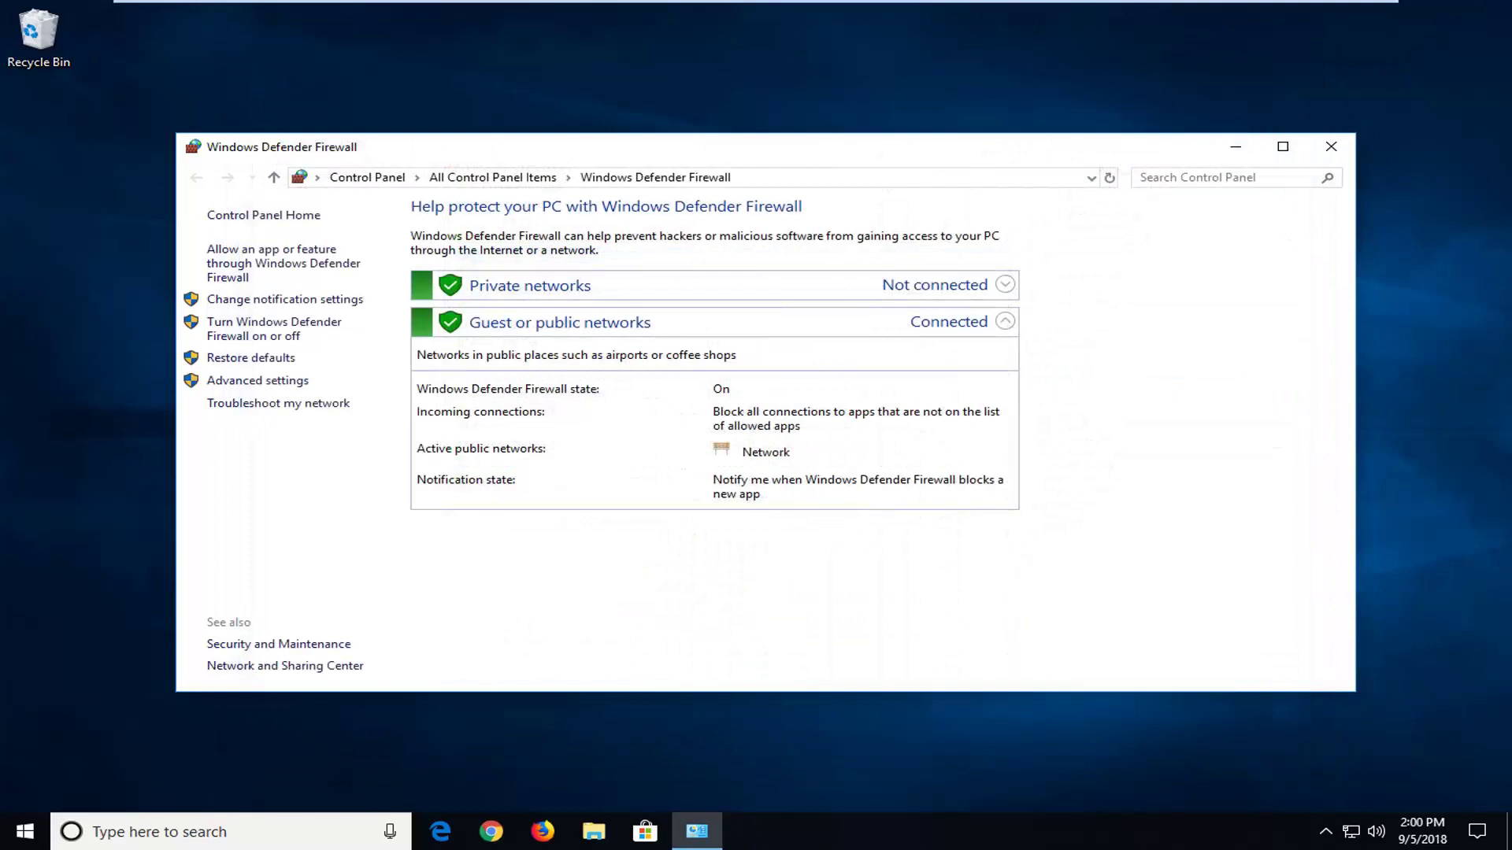